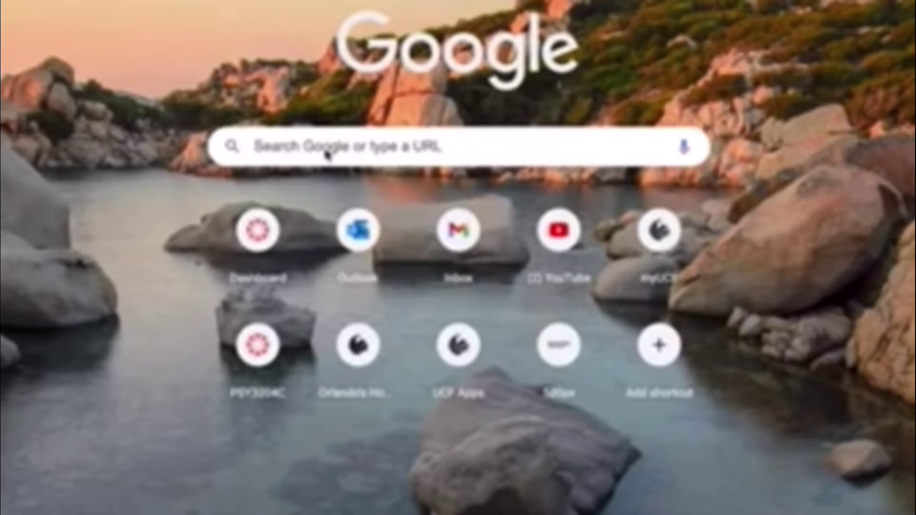
# Search Google for the UCF Apps portal to reach its Citrix sign-in page.
pyautogui.click(289, 147)
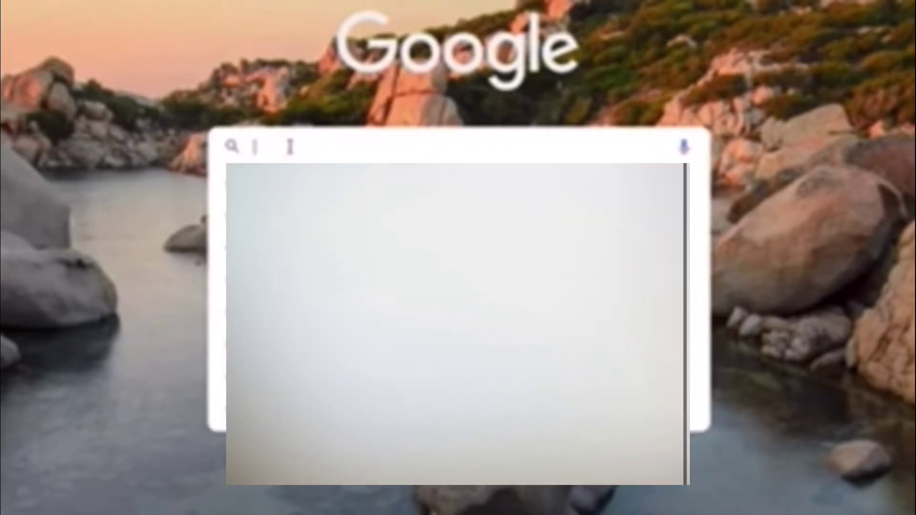
pyautogui.write('ucf api')
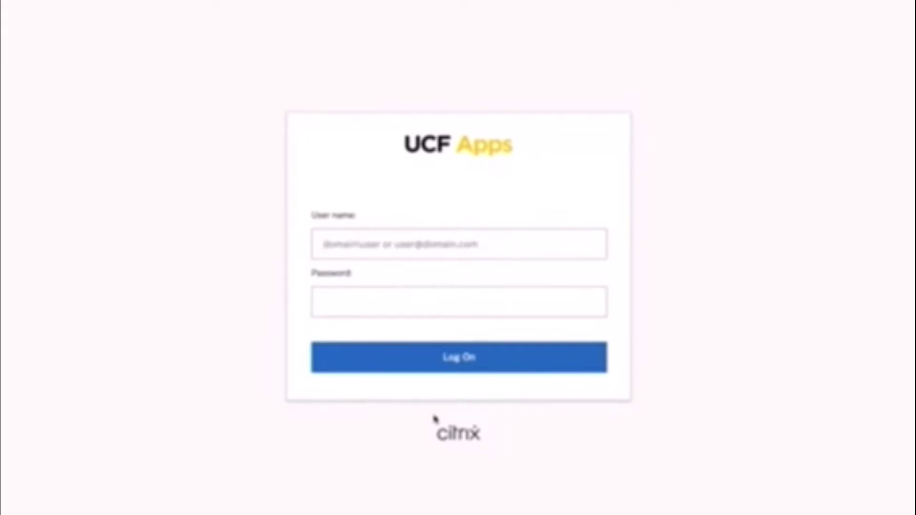
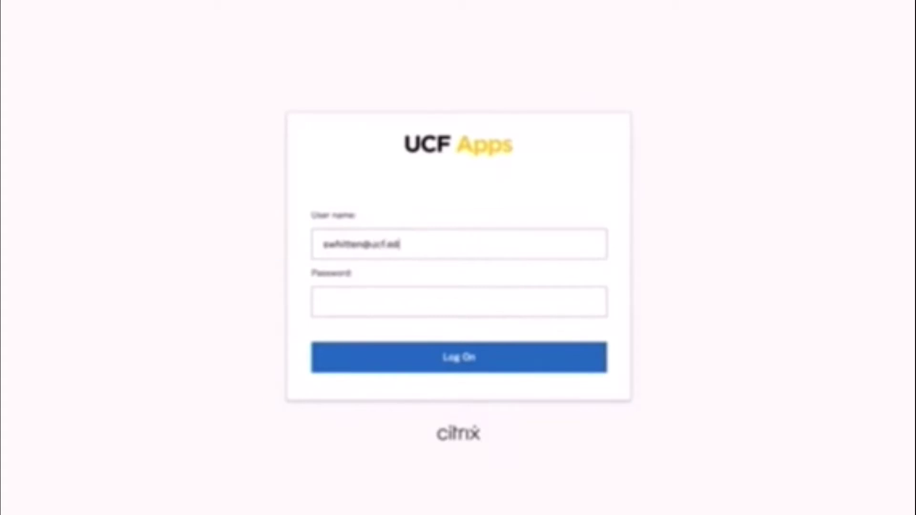
# Sign in to UCF Apps with the student's university e-mail and password.
pyautogui.press('Tab')
pyautogui.write('********')
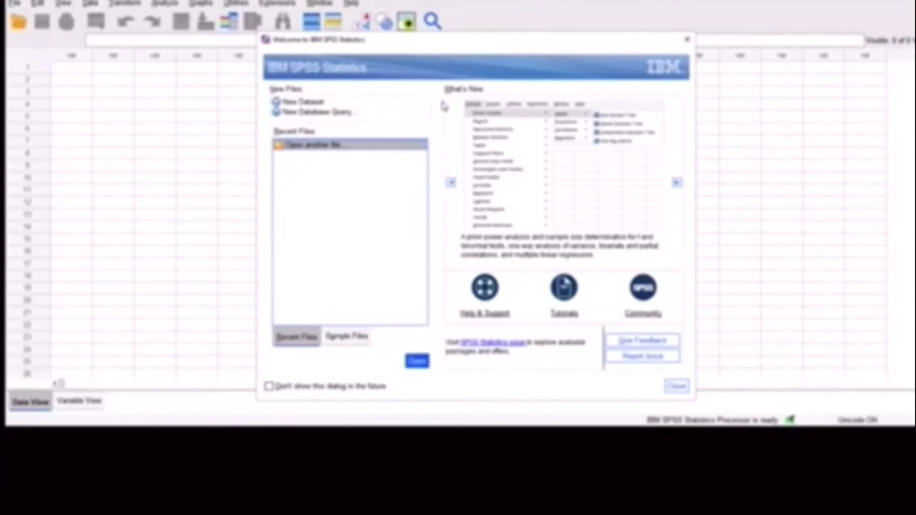
# Start from a New Dataset on the SPSS welcome screen.
pyautogui.click(305, 103)
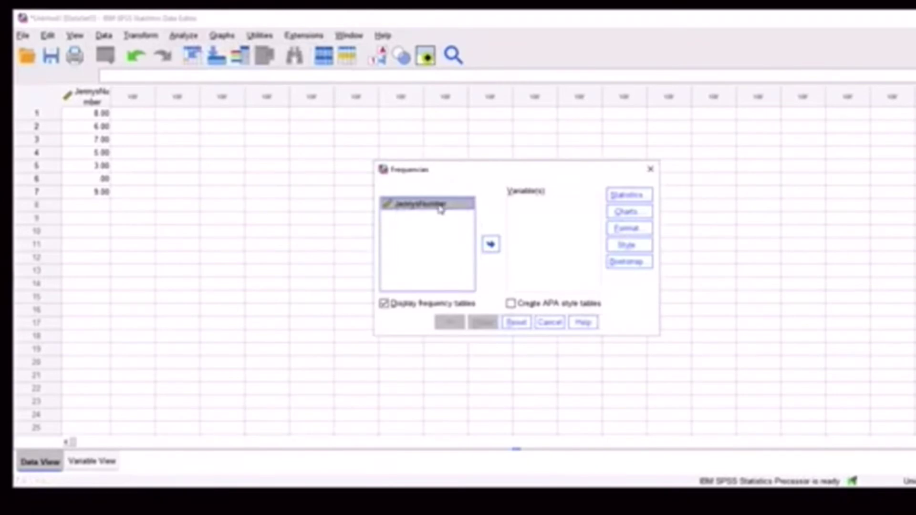
# Move JennysNumber into the Frequencies Variable(s) list.
pyautogui.moveTo(440, 208); pyautogui.dragTo(540, 195)
pyautogui.click(490, 244)
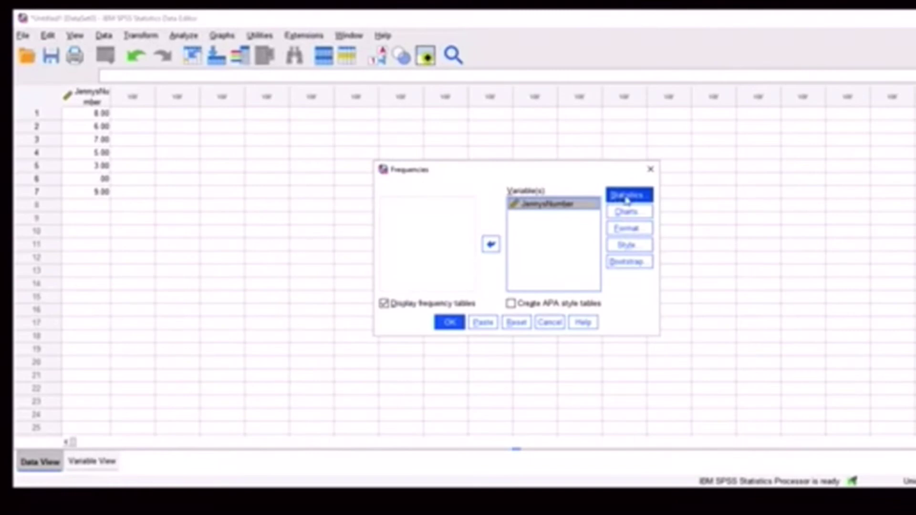
# Request mean, median, mode, std. deviation, variance and range, then run Frequencies on JennysNumber.
pyautogui.click(626, 200)
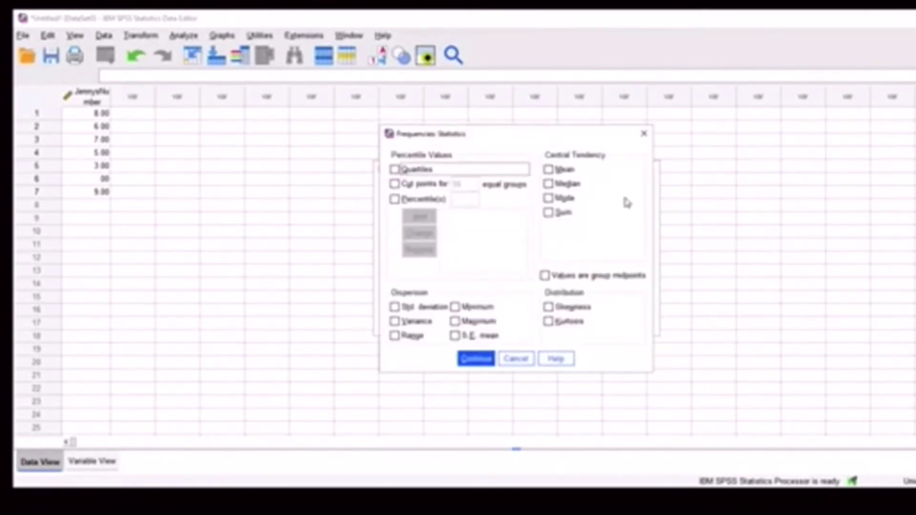
pyautogui.click(550, 170)
pyautogui.click(548, 184)
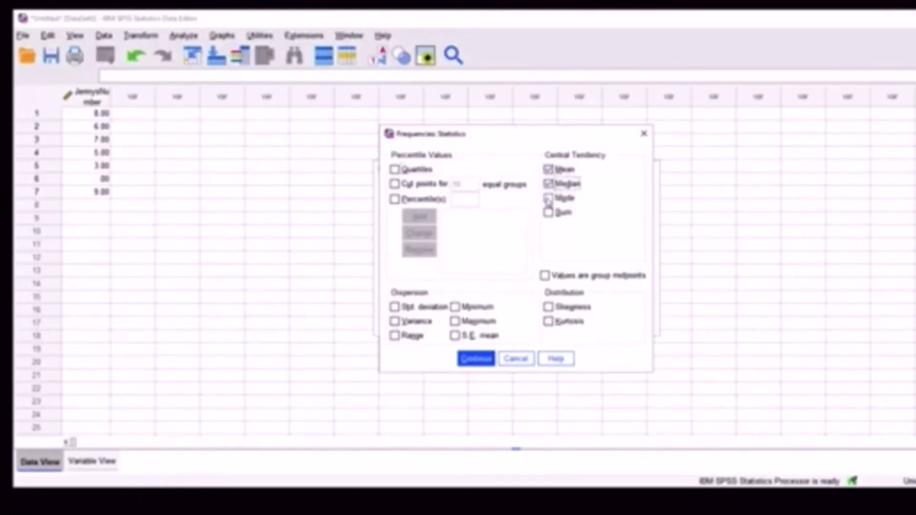
pyautogui.click(548, 198)
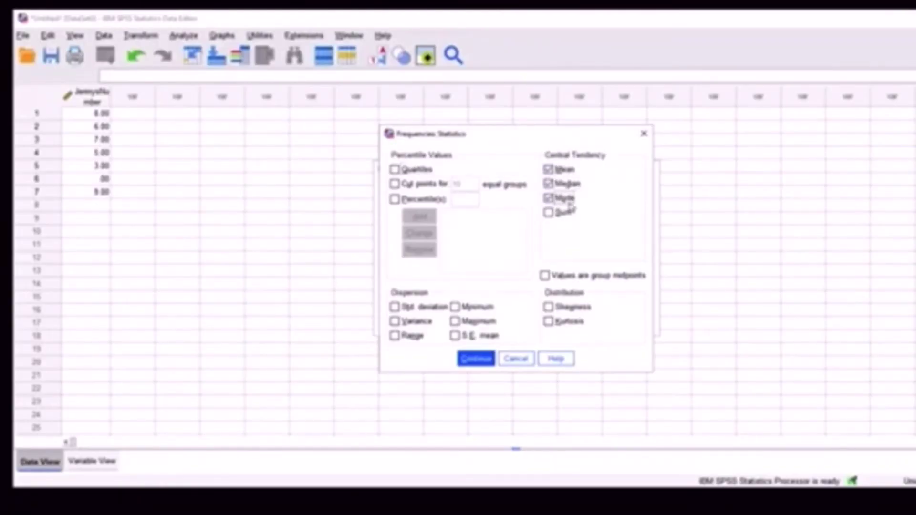
pyautogui.click(395, 307)
pyautogui.click(395, 321)
pyautogui.click(394, 336)
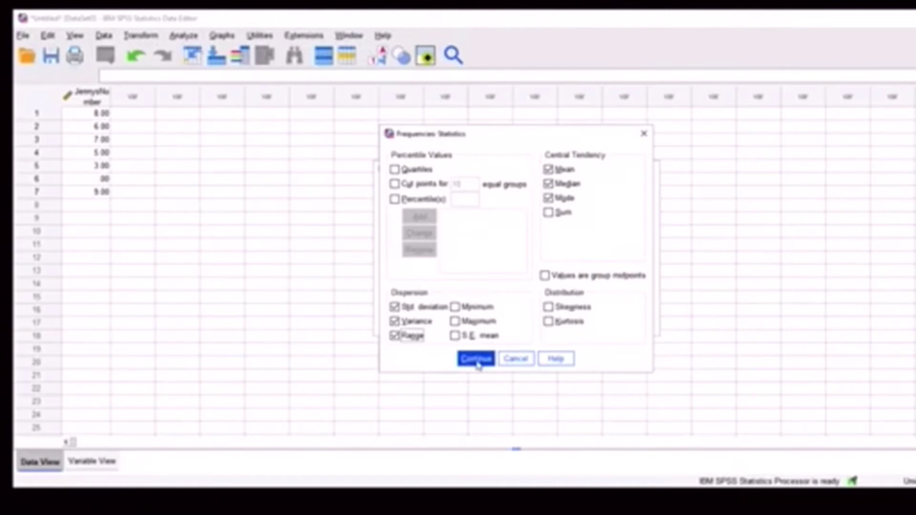
pyautogui.click(473, 360)
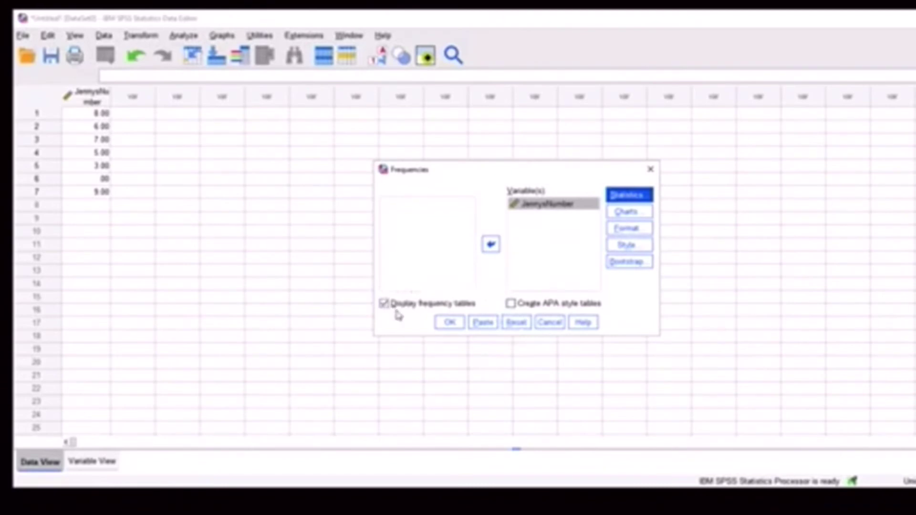
pyautogui.click(443, 323)
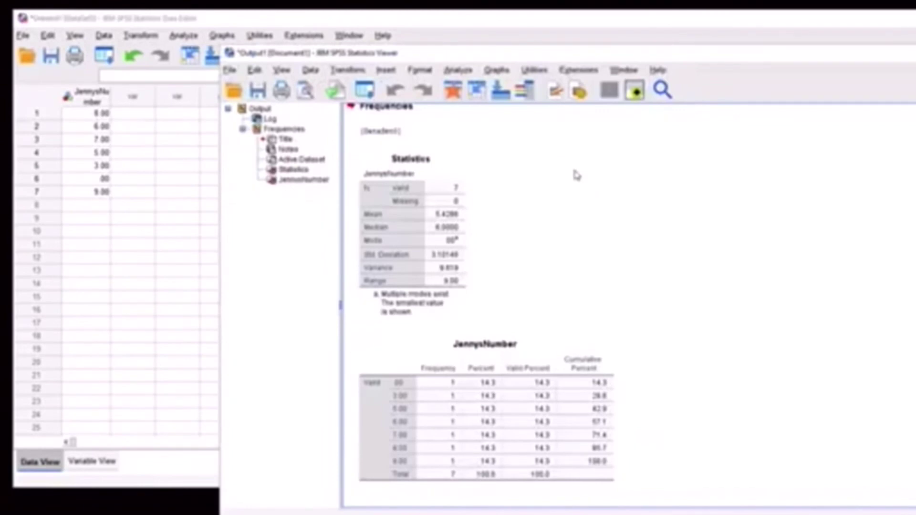
# Select the Statistics table and then the JennysNumber frequency table in the Viewer.
pyautogui.click(445, 208)
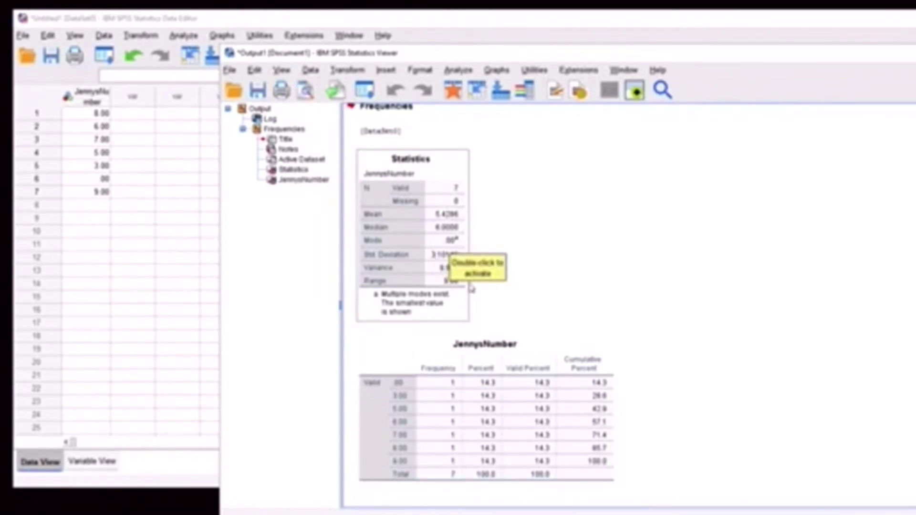
pyautogui.click(599, 333)
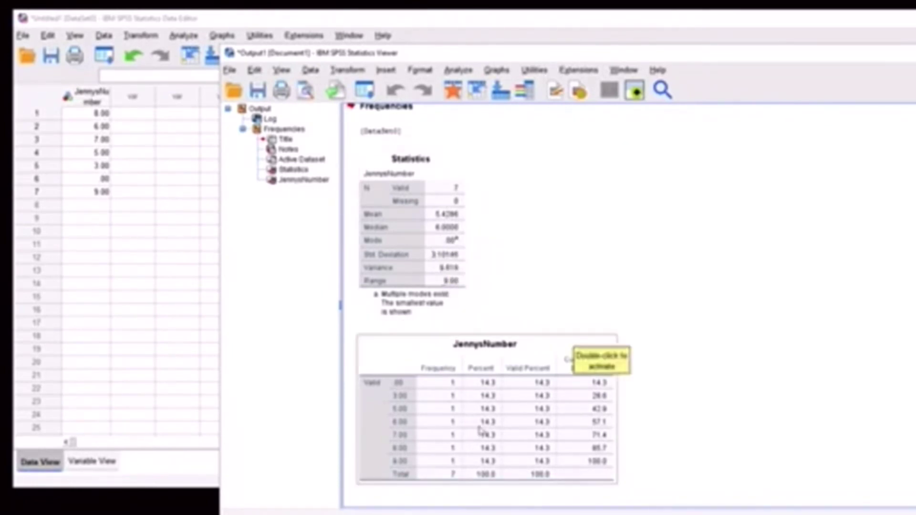
# Capture a screenshot region enclosing both the Statistics and JennysNumber tables.
pyautogui.click(696, 396)
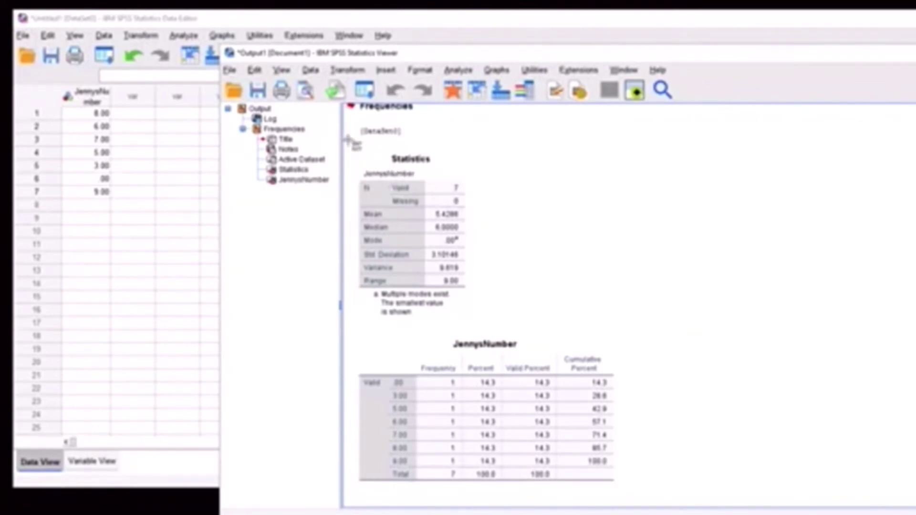
pyautogui.moveTo(348, 139); pyautogui.dragTo(691, 502)
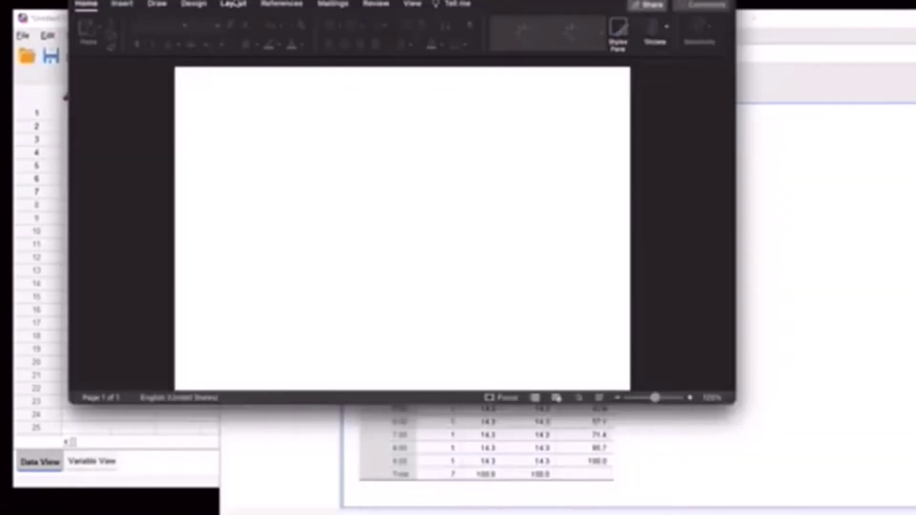
# Insert the 4.43.27 PM SPSS screenshot from the Desktop into the Word document.
pyautogui.click(123, 4)
pyautogui.click(169, 28)
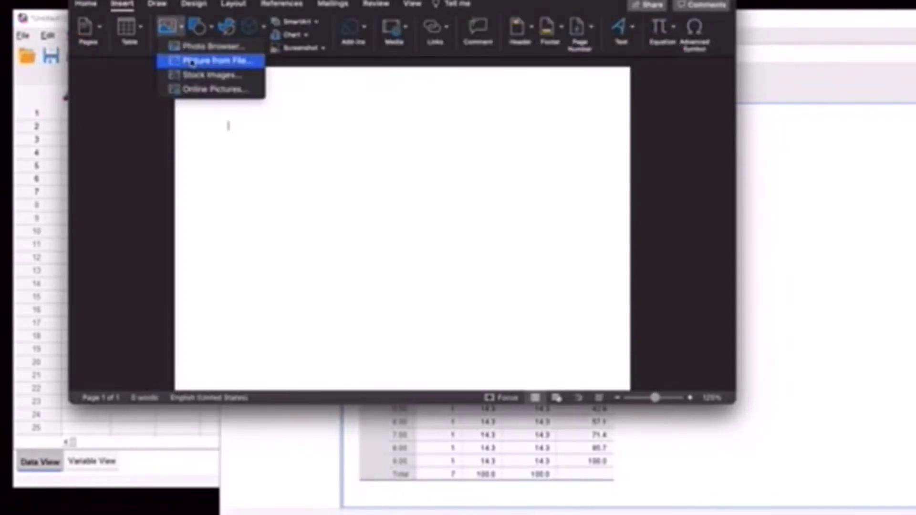
pyautogui.click(190, 59)
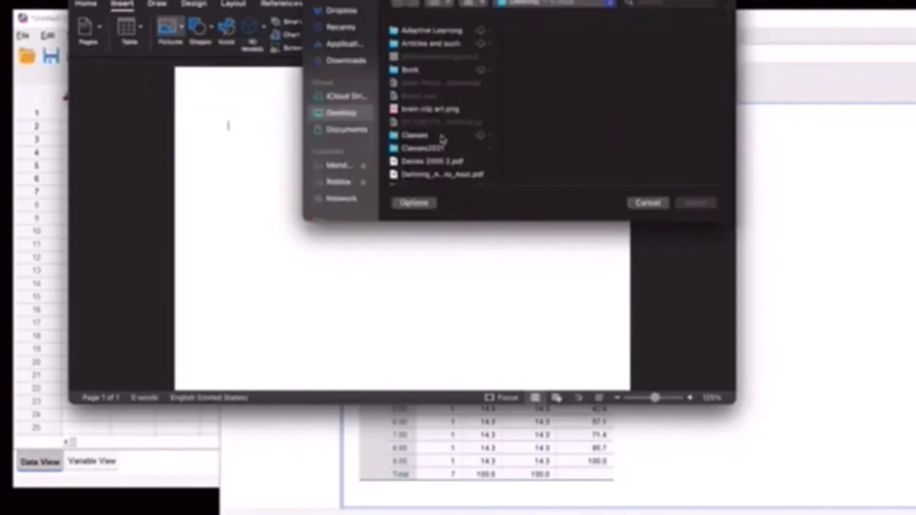
pyautogui.scroll(-10, 445, 133)
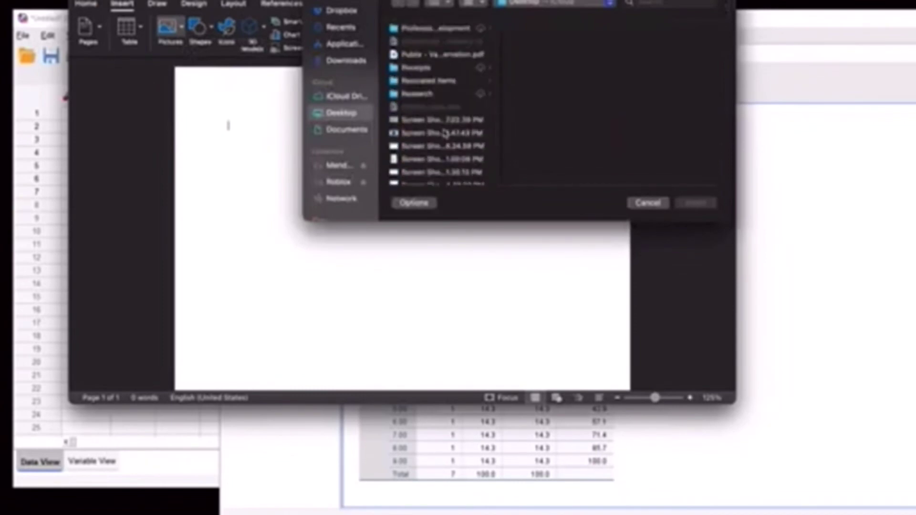
pyautogui.scroll(-5, 444, 152)
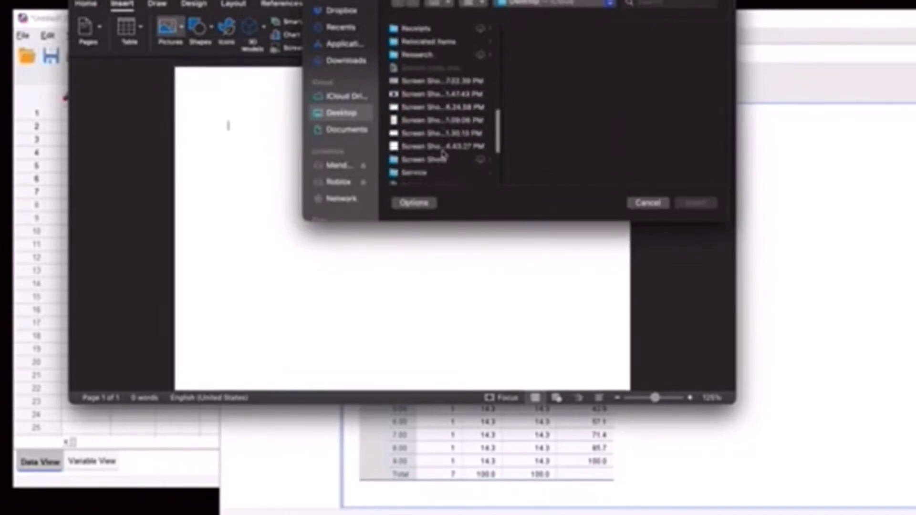
pyautogui.click(436, 111)
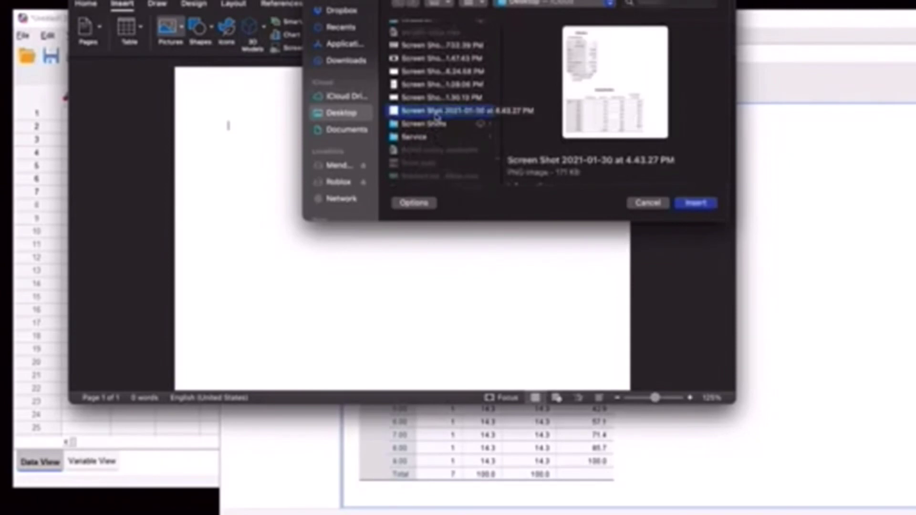
pyautogui.click(697, 205)
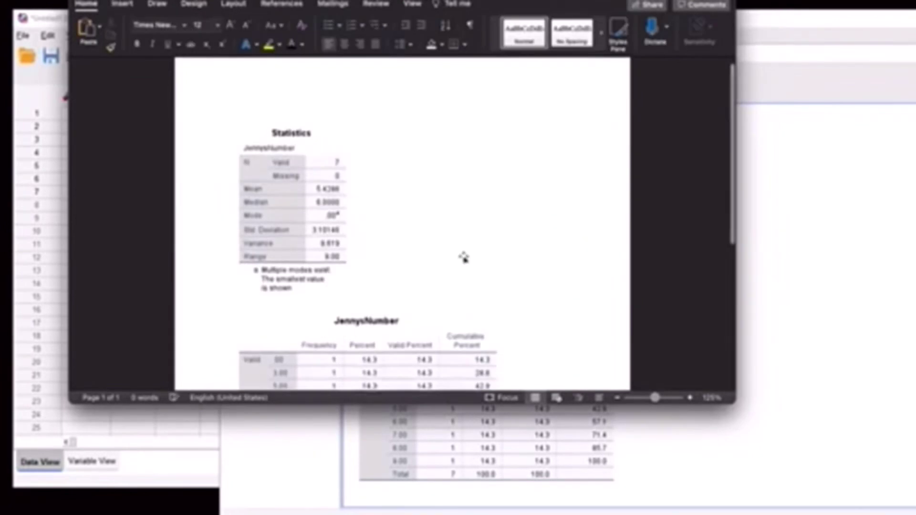
# Add an empty line above the inserted statistics screenshot.
pyautogui.scroll(-4, 464, 258)
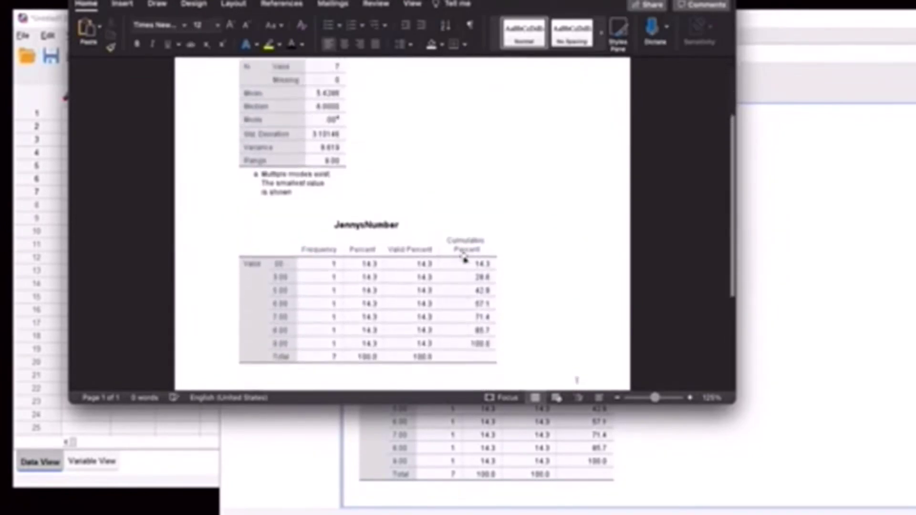
pyautogui.scroll(4, 464, 258)
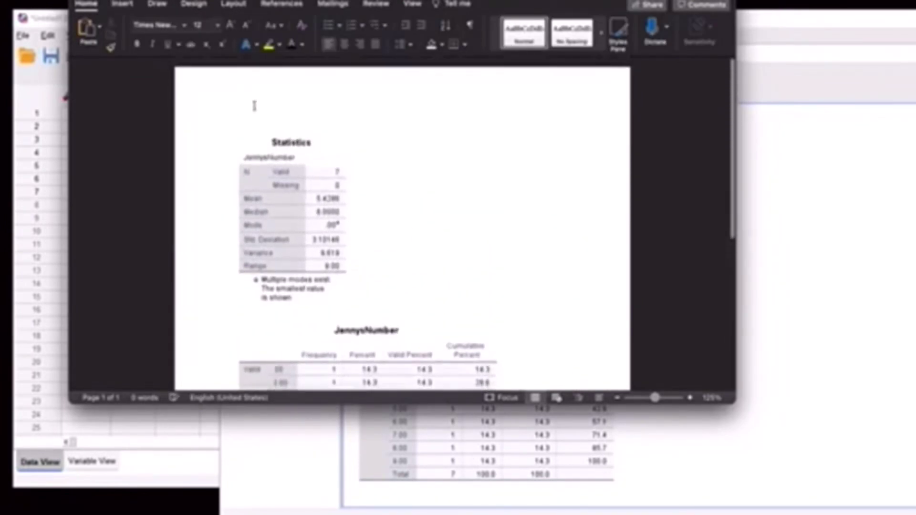
pyautogui.click(255, 106)
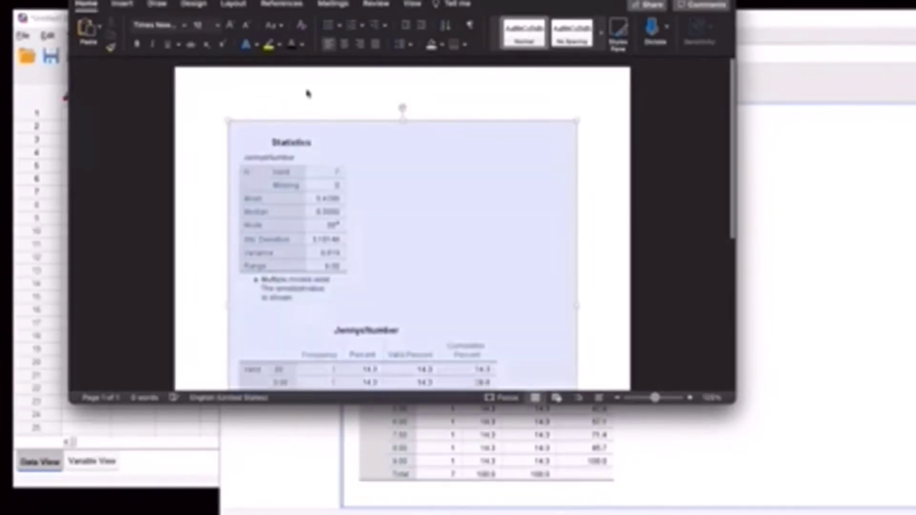
pyautogui.click(224, 131)
pyautogui.click(230, 125)
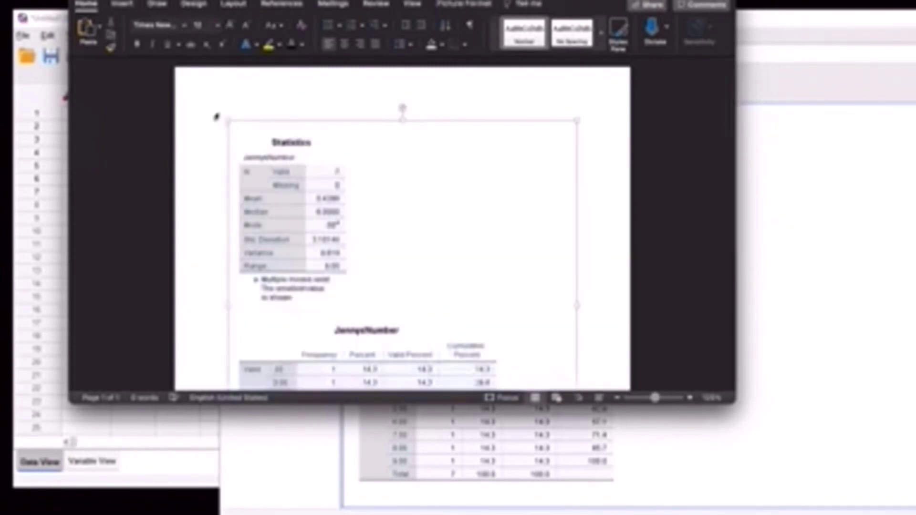
pyautogui.click(216, 116)
pyautogui.click(218, 109)
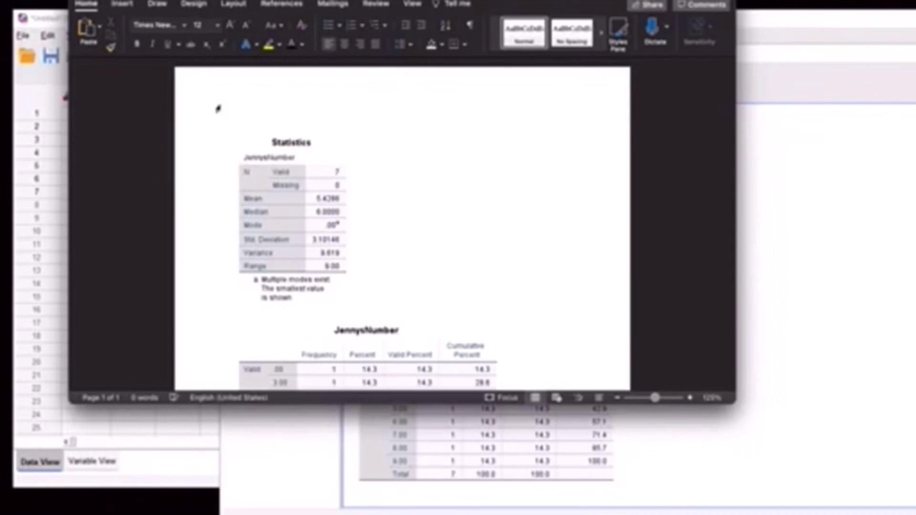
pyautogui.press('Return')
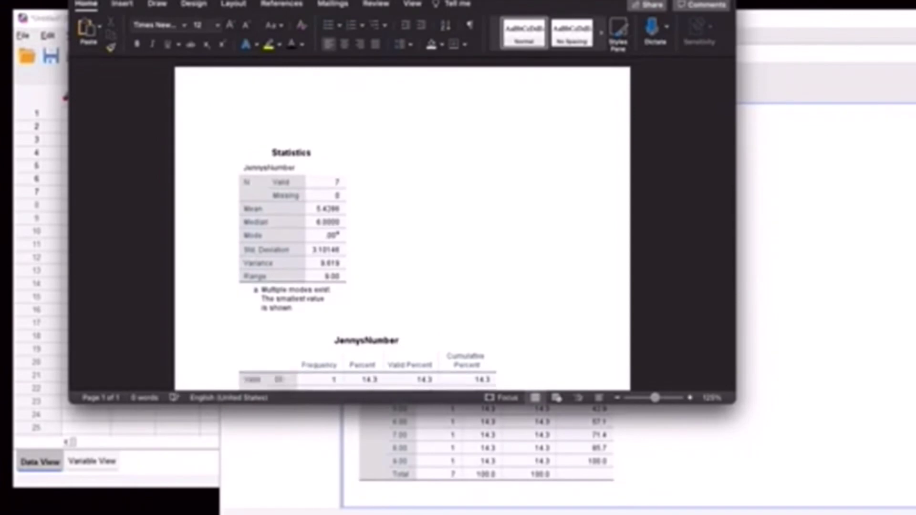
# Type 'My Name' and, on the next line, 'Homework 1' above the picture.
pyautogui.scroll(-3, 402, 229)
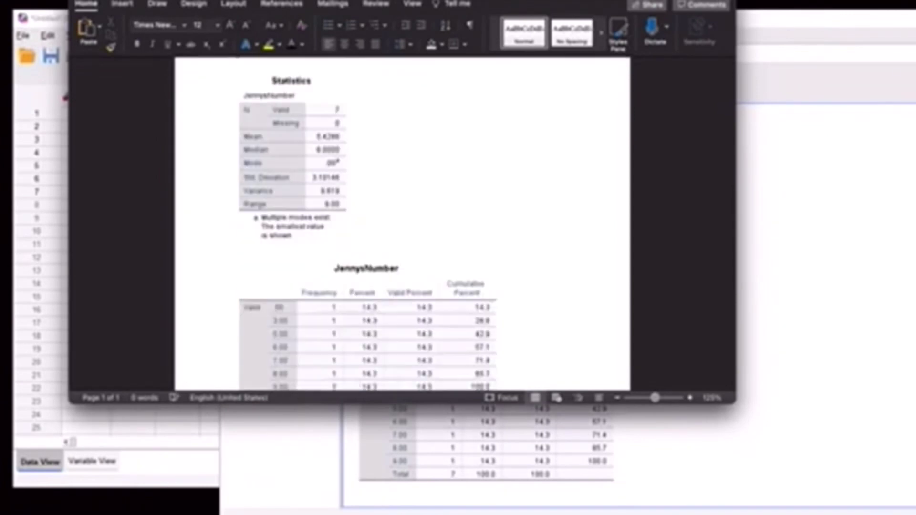
pyautogui.write('My')
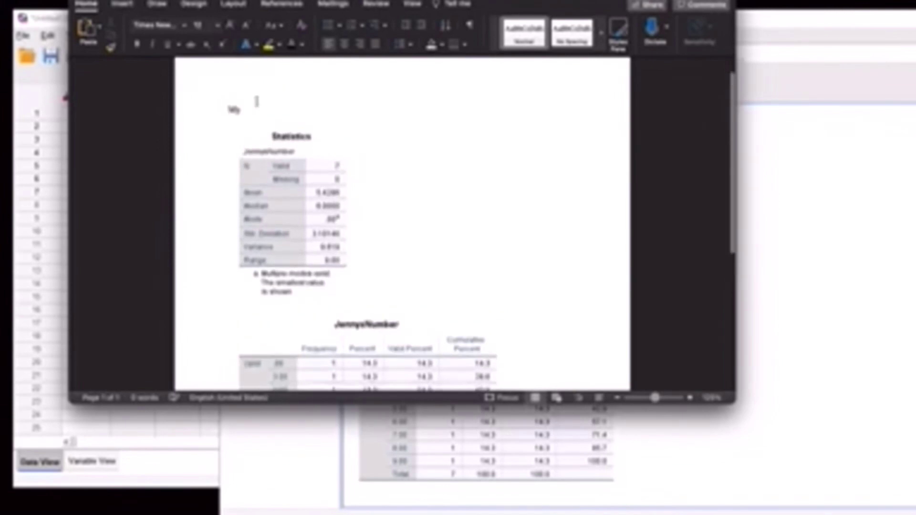
pyautogui.write(' Name')
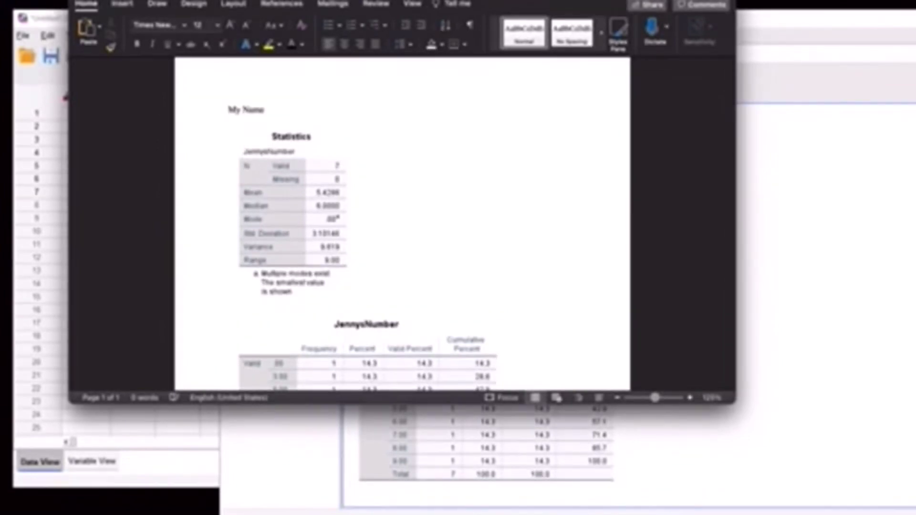
pyautogui.press('Return')
pyautogui.write('Homework 1')
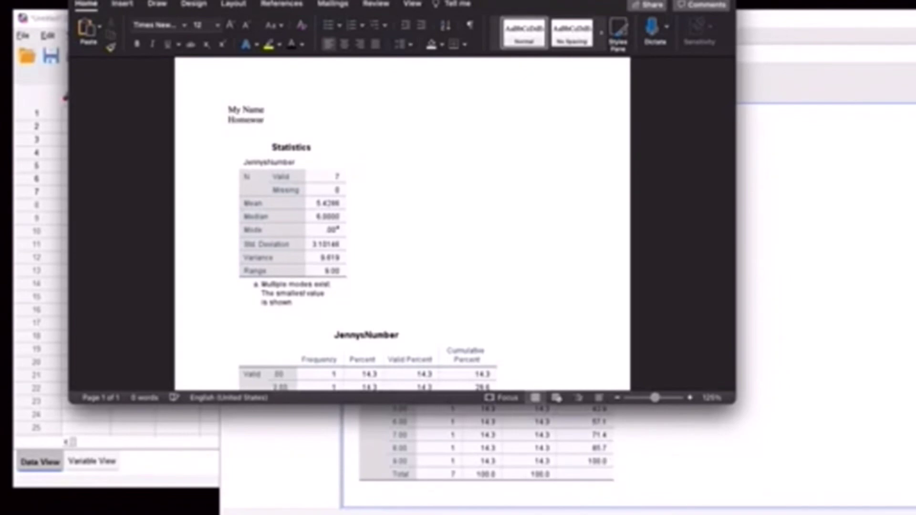